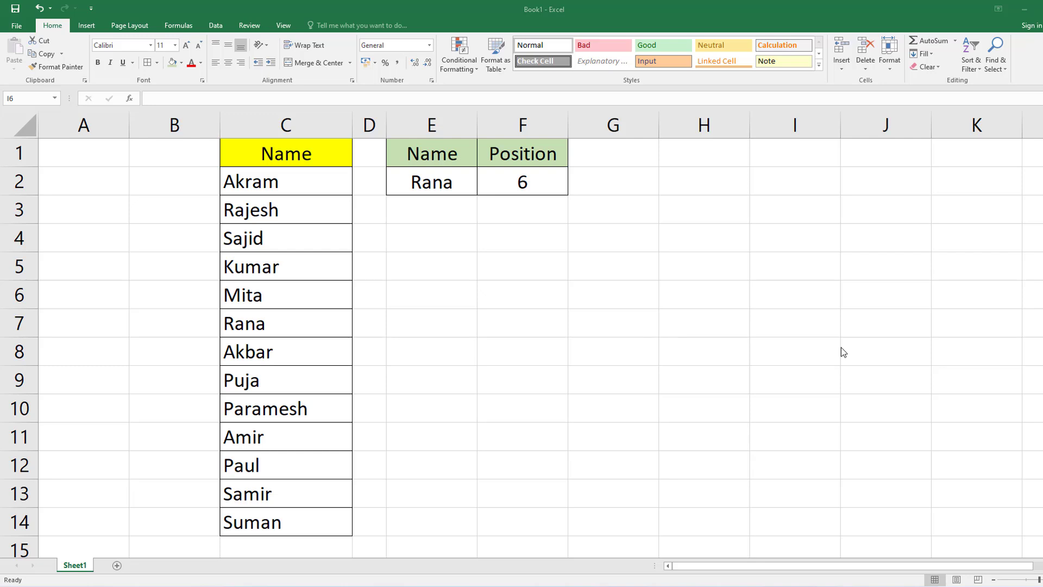
# Examine the name list in C2:C14, the Name and Position headers in E1:F1, and the lookup name and formula in E2:F2.
pyautogui.click(569, 270)
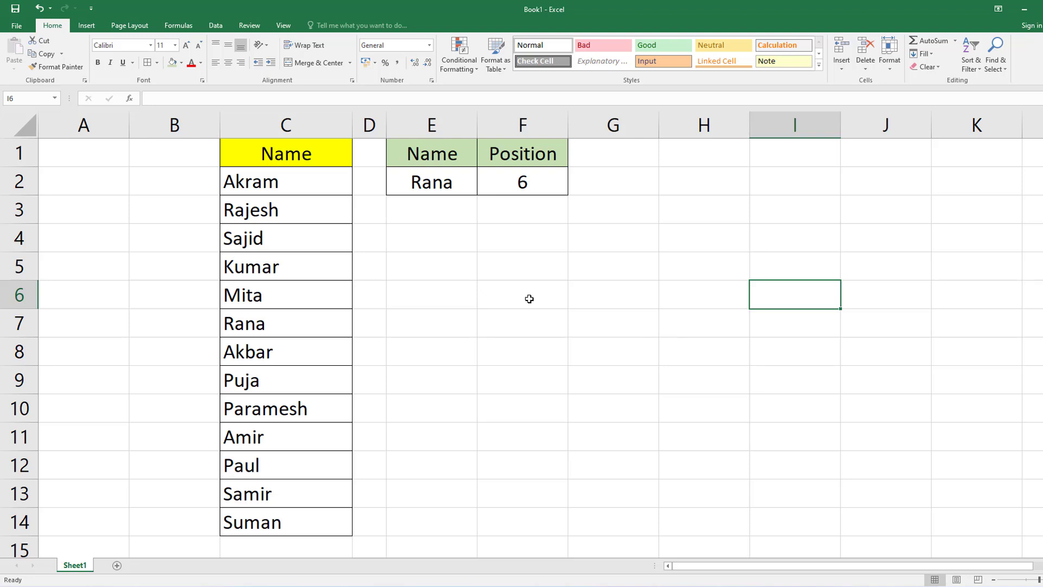
pyautogui.click(431, 329)
pyautogui.click(500, 345)
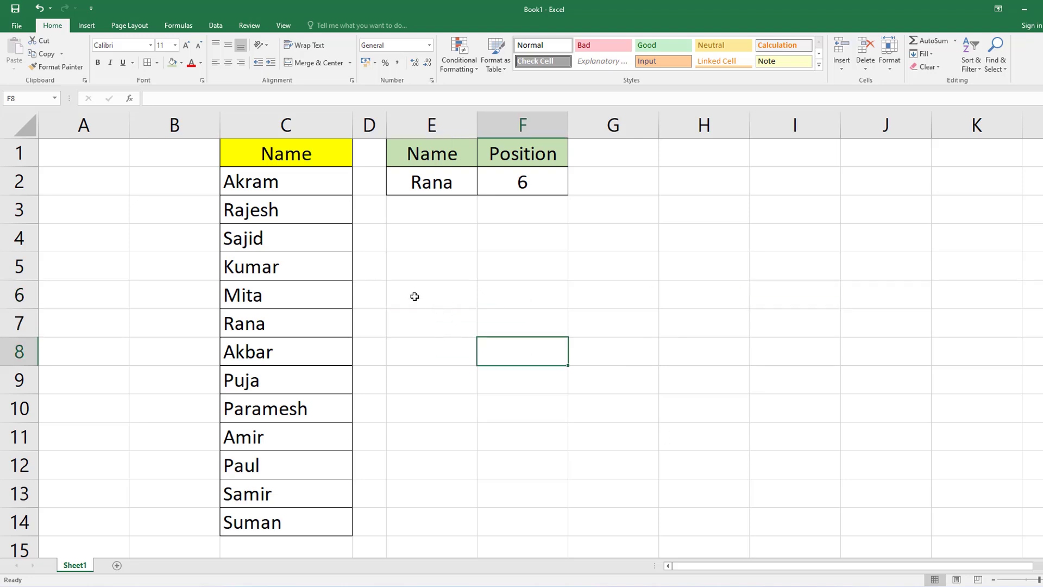
pyautogui.click(281, 157)
pyautogui.moveTo(307, 182); pyautogui.dragTo(303, 526)
pyautogui.click(432, 407)
pyautogui.click(437, 156)
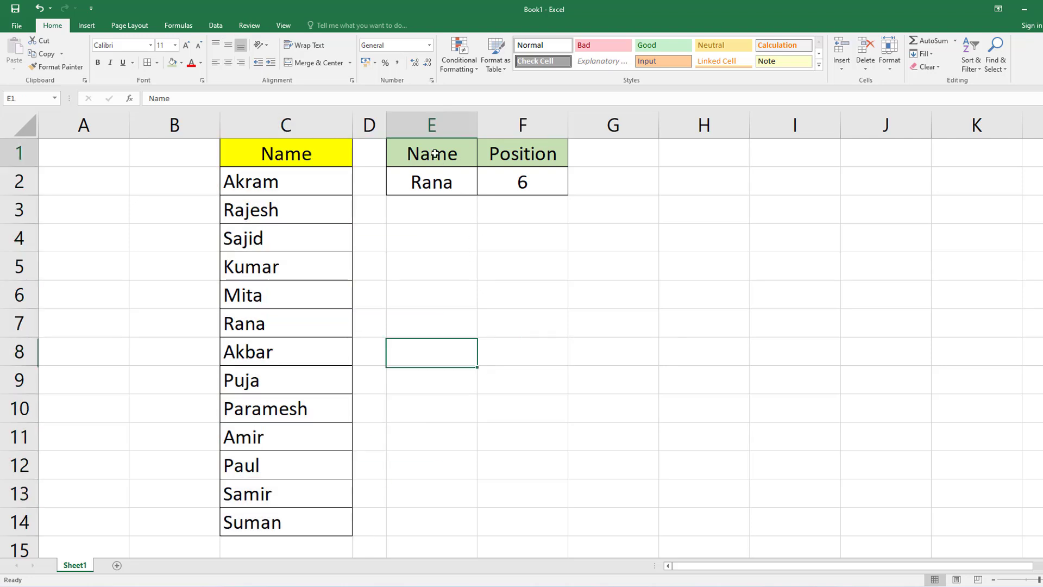
pyautogui.click(549, 272)
pyautogui.click(465, 156)
pyautogui.click(529, 157)
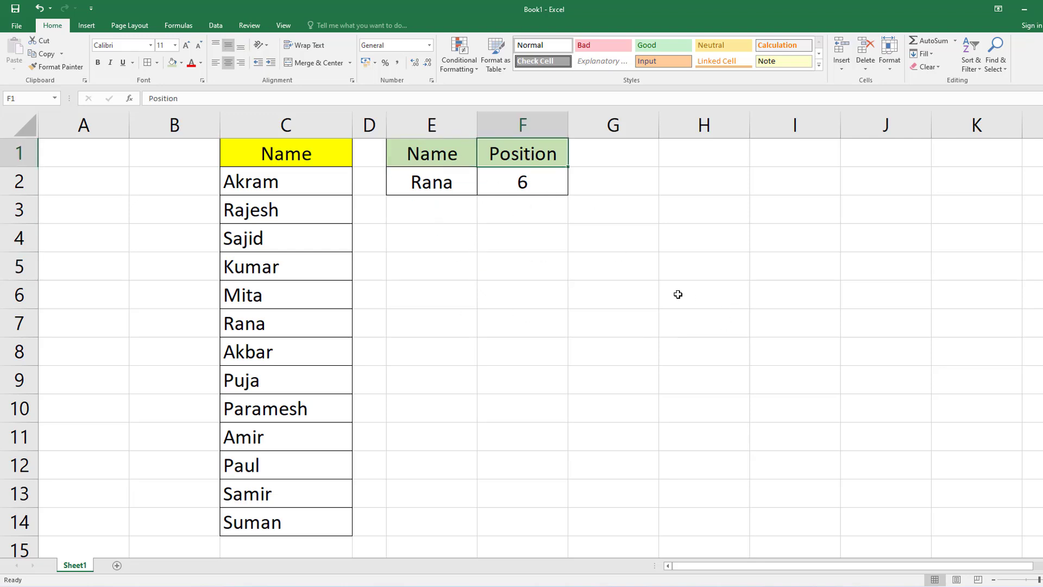
pyautogui.click(519, 270)
pyautogui.click(435, 188)
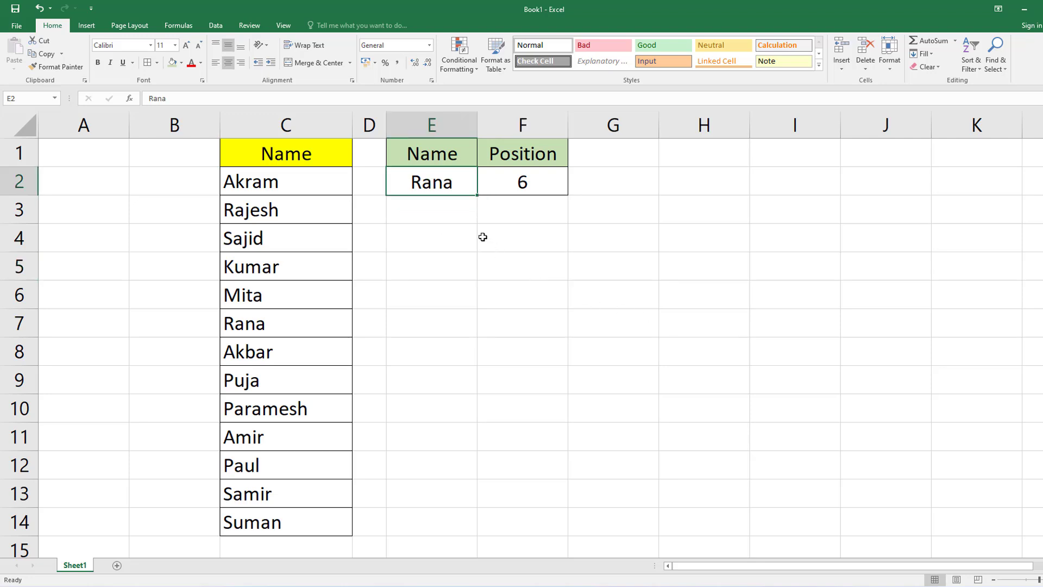
pyautogui.click(545, 185)
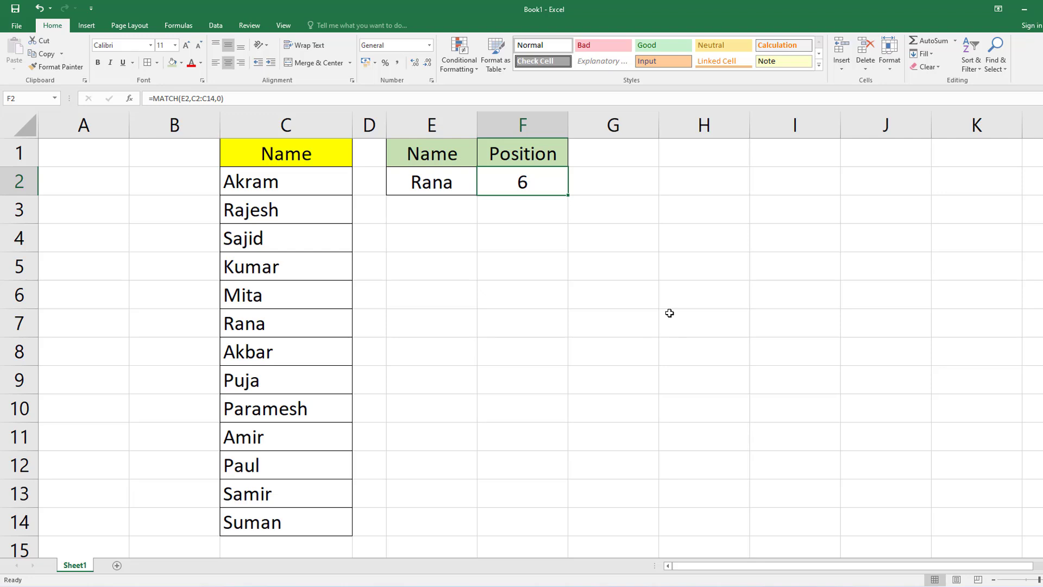
# Count down the name list from C2 to C7 to check the position returned in F2.
pyautogui.click(265, 182)
pyautogui.click(266, 211)
pyautogui.click(265, 238)
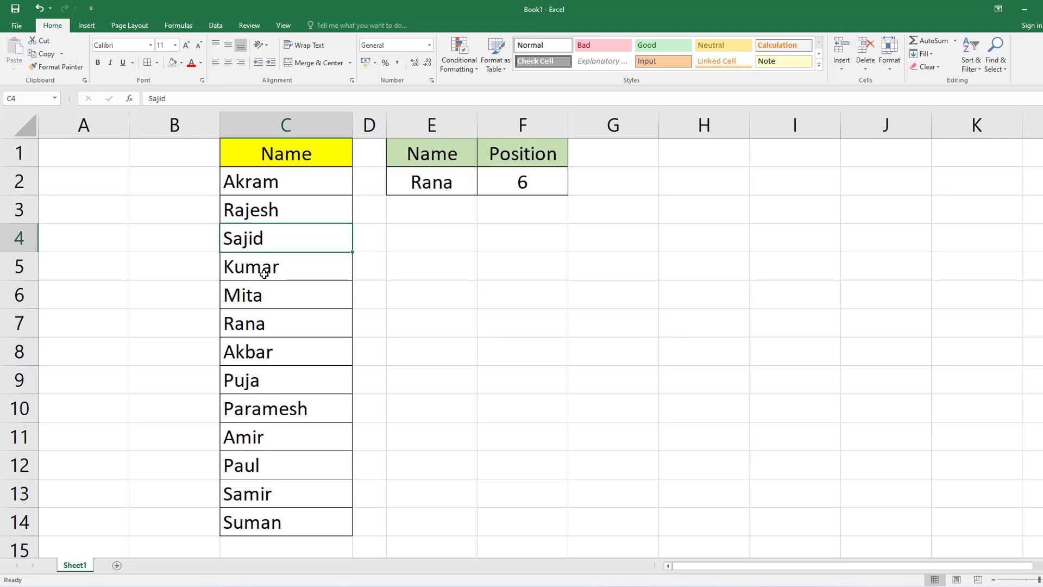
pyautogui.click(264, 272)
pyautogui.click(261, 296)
pyautogui.click(264, 325)
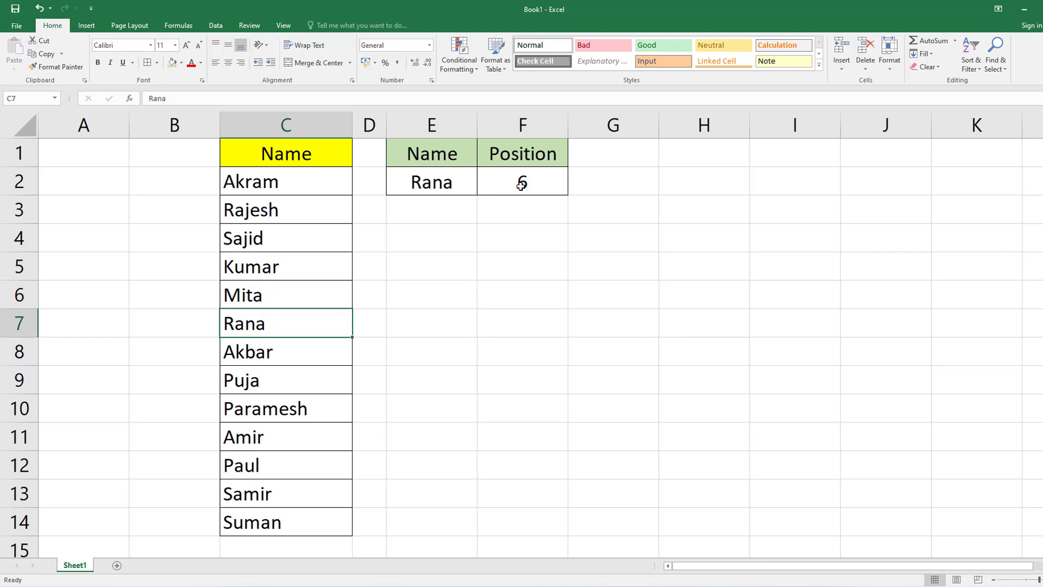
# Replace the lookup name in E2 with the name from C11 and inspect the formula in F2.
pyautogui.click(428, 184)
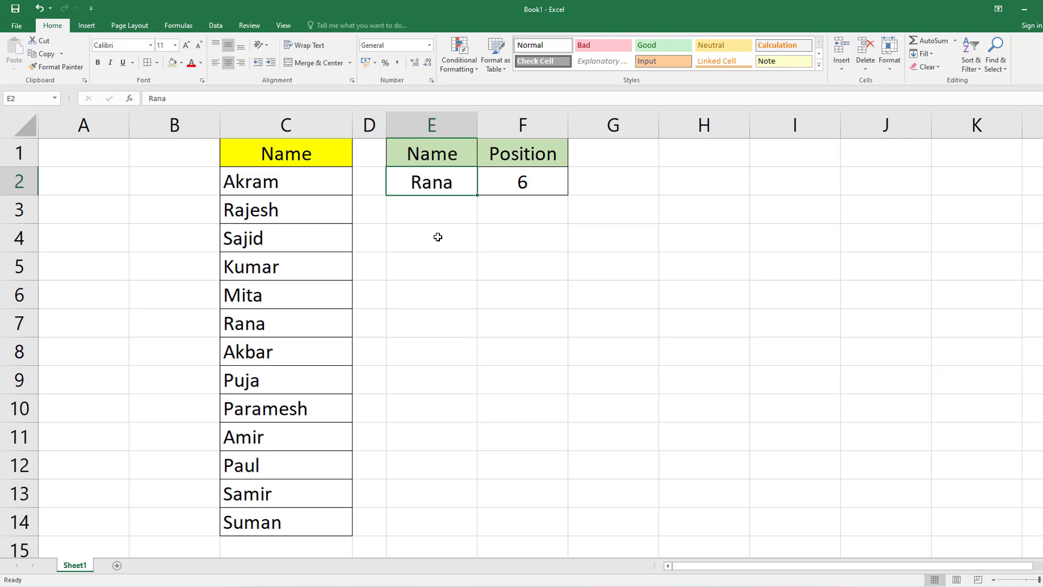
pyautogui.write('Amir')
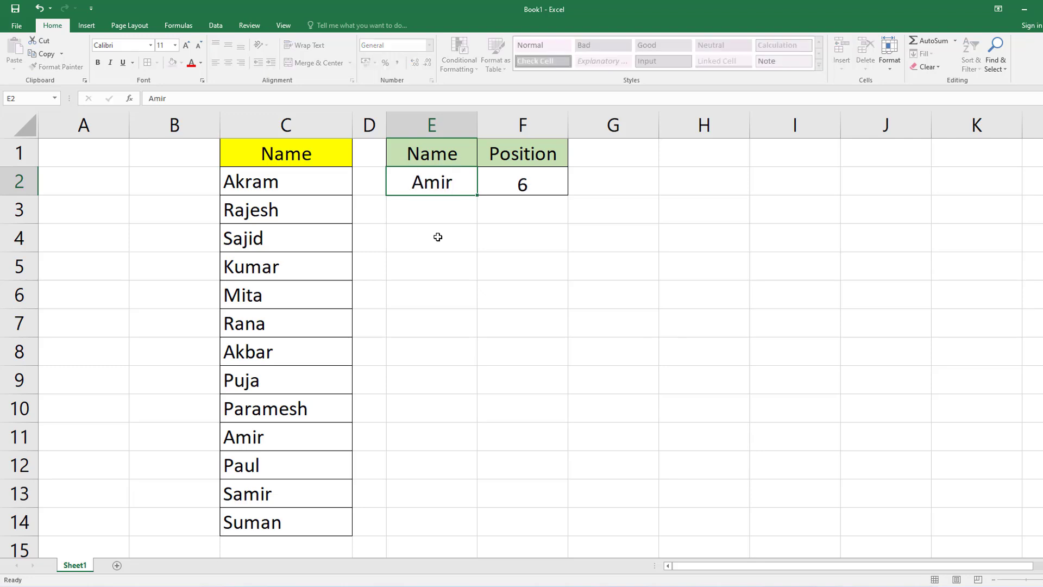
pyautogui.press('Return')
pyautogui.click(542, 185)
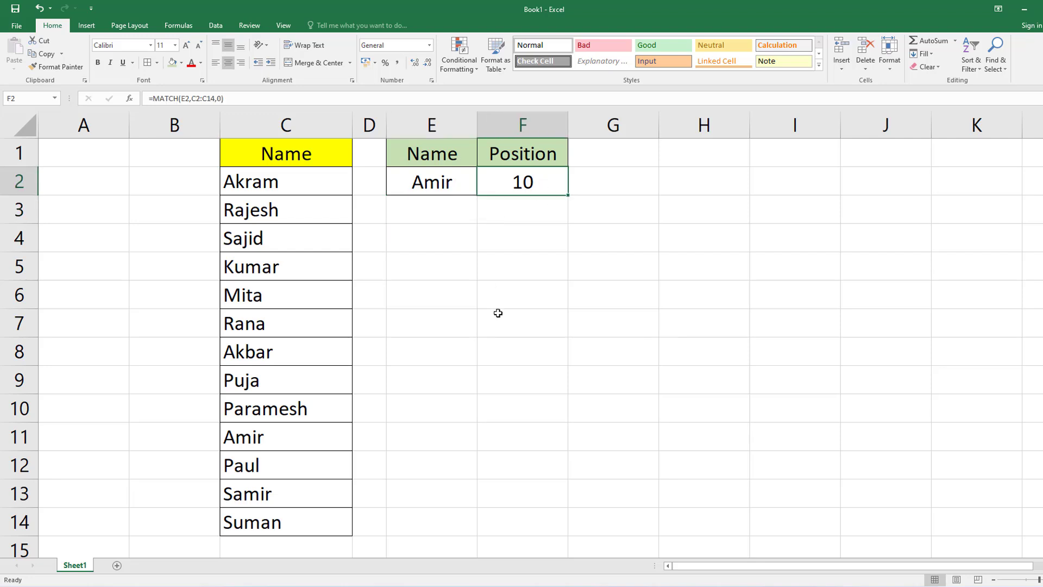
# Verify the new position in F2 by counting the list entries from C2 down to C11.
pyautogui.click(255, 439)
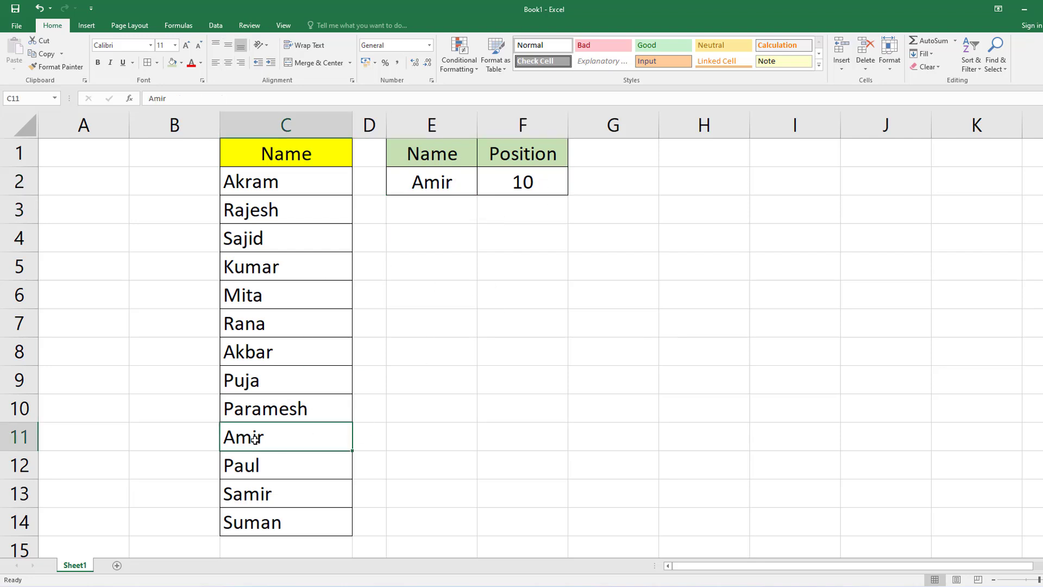
pyautogui.click(268, 185)
pyautogui.click(262, 217)
pyautogui.click(263, 245)
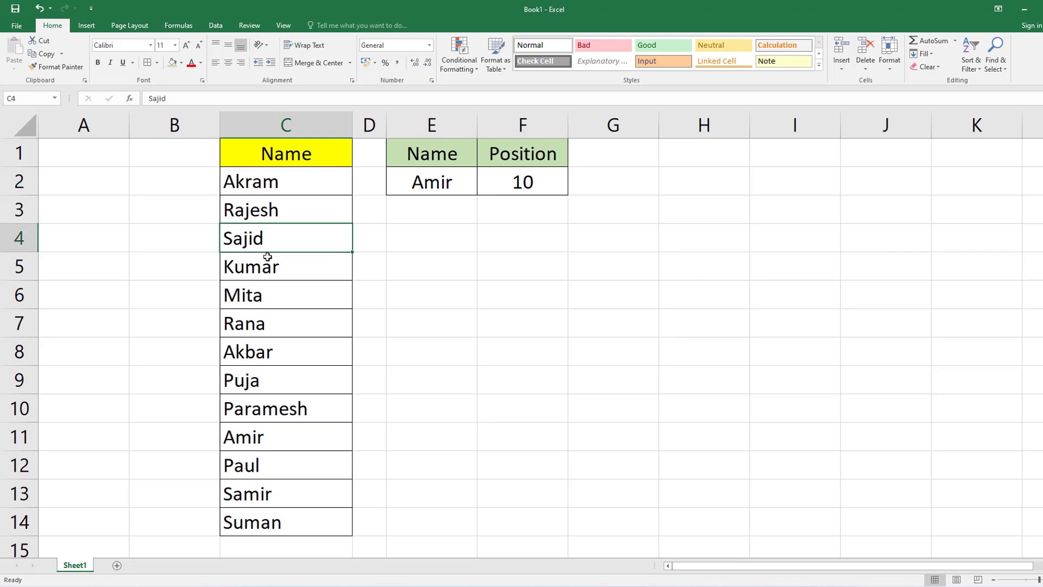
pyautogui.click(262, 266)
pyautogui.click(261, 304)
pyautogui.click(259, 327)
pyautogui.click(256, 352)
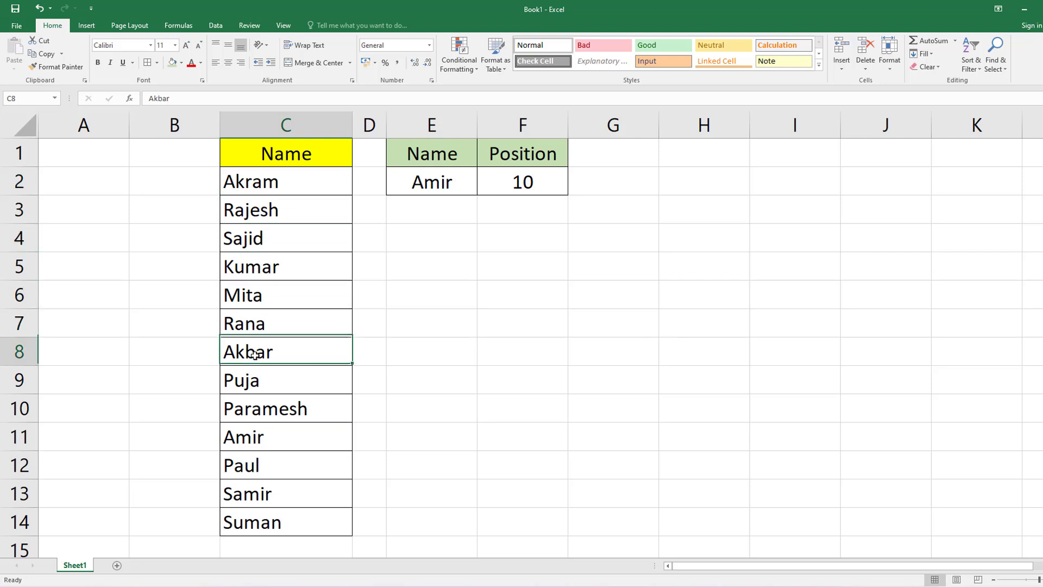
pyautogui.click(253, 380)
pyautogui.click(267, 415)
pyautogui.click(296, 434)
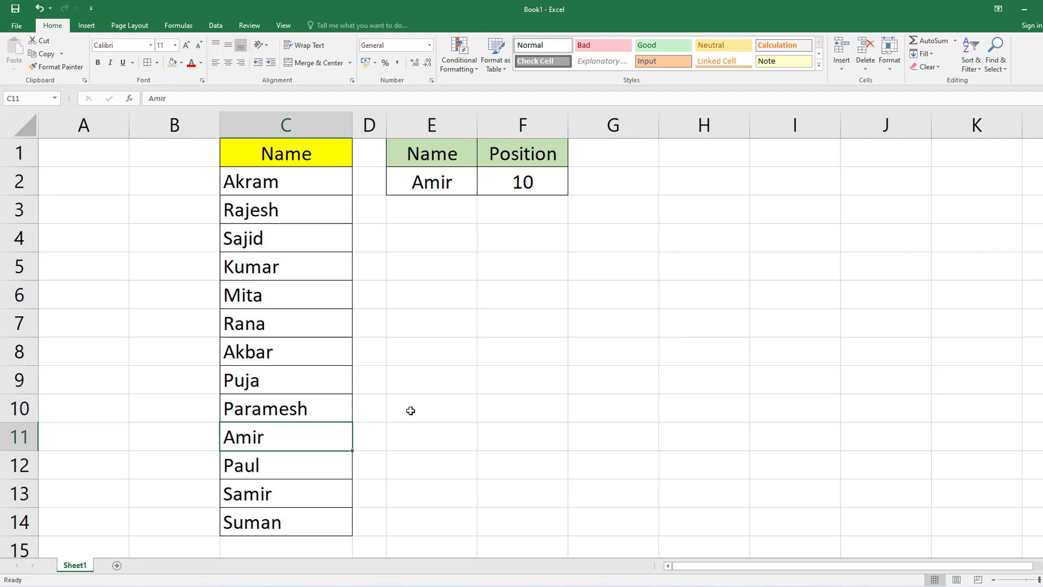
# Review the name range C2:C14, the lookup name in E2 and the MATCH formula in F2.
pyautogui.moveTo(291, 186); pyautogui.dragTo(296, 520)
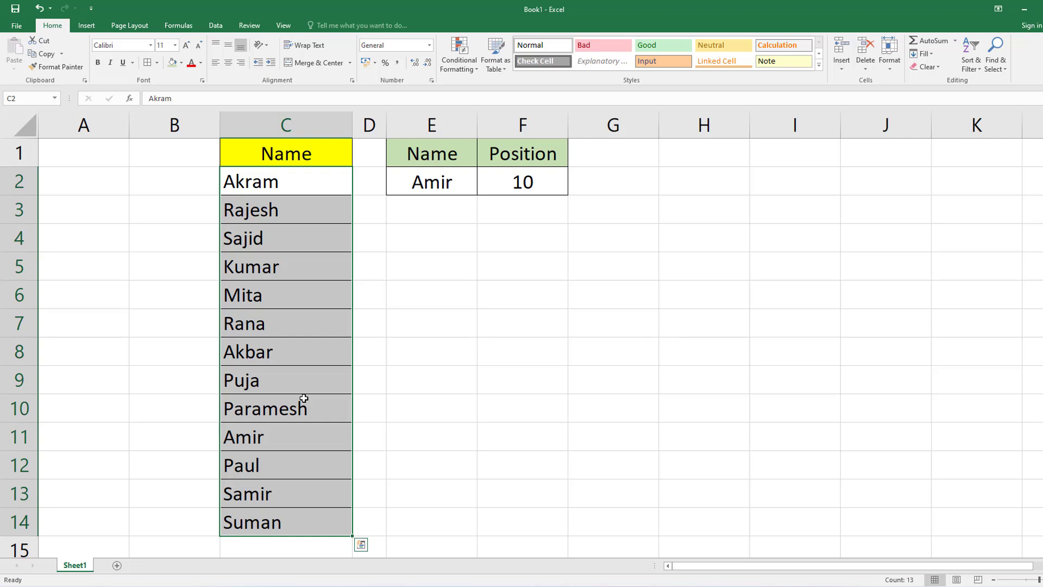
pyautogui.click(500, 303)
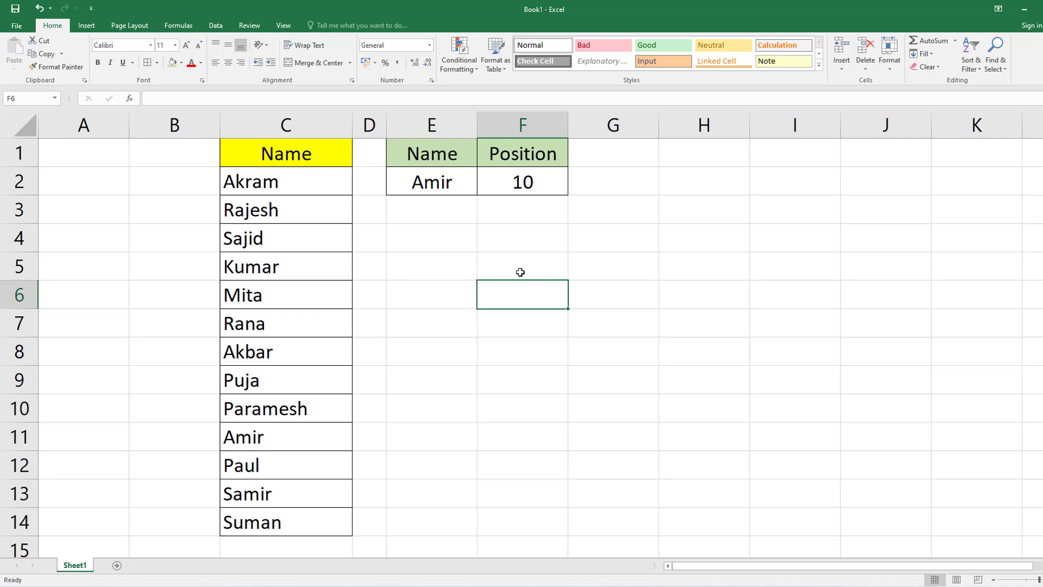
pyautogui.click(437, 180)
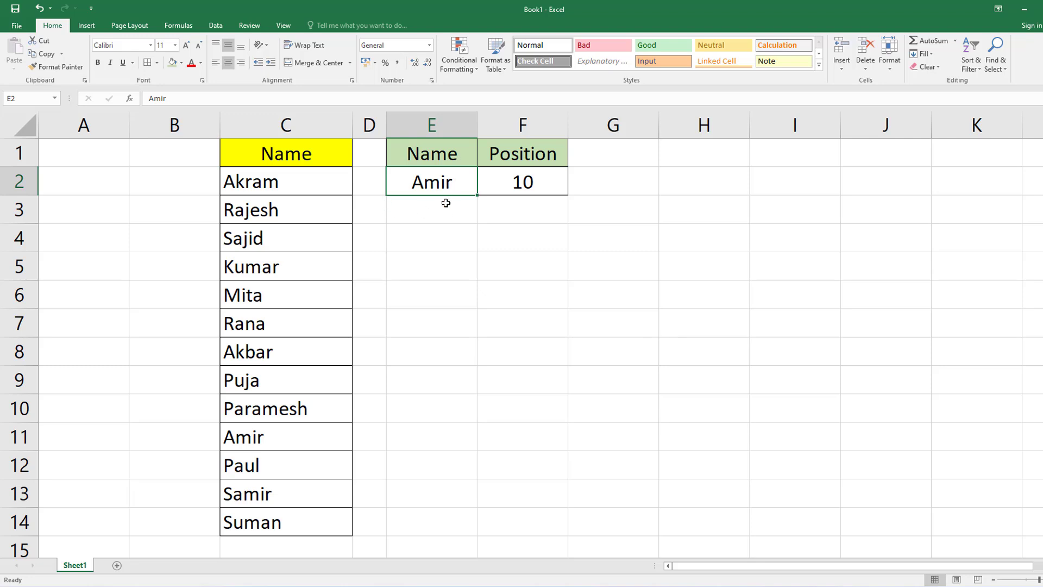
pyautogui.click(517, 182)
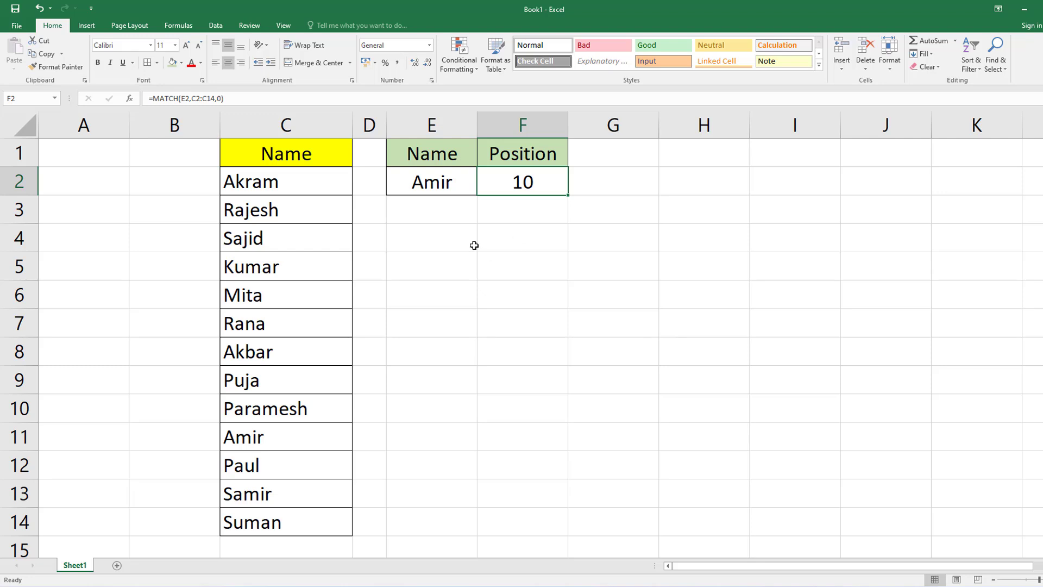
pyautogui.click(467, 260)
# Clear the lookup name and the position formula from cells E2:F2.
pyautogui.moveTo(454, 182); pyautogui.dragTo(509, 187)
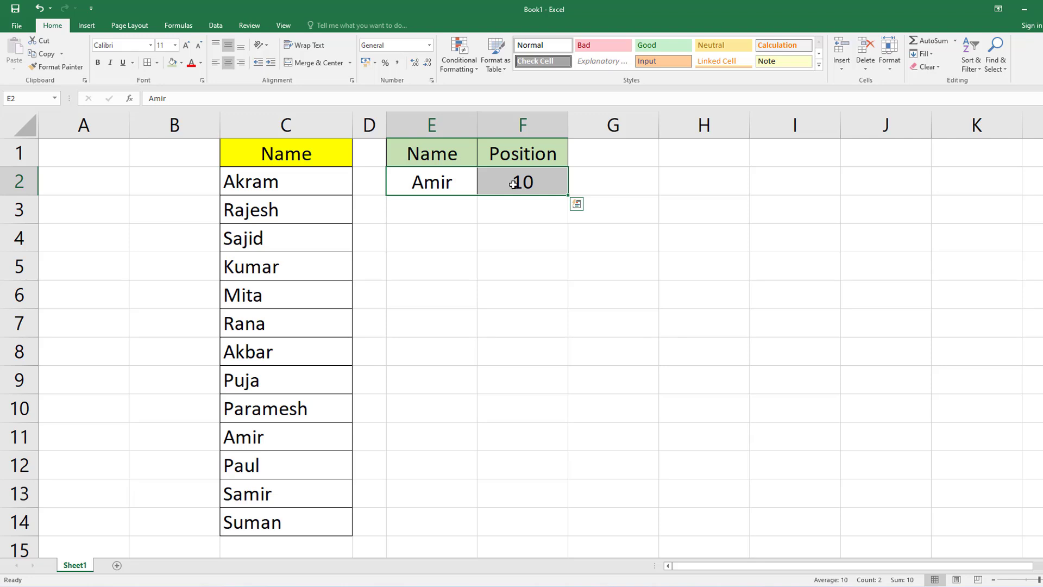
pyautogui.press('Delete')
pyautogui.click(453, 320)
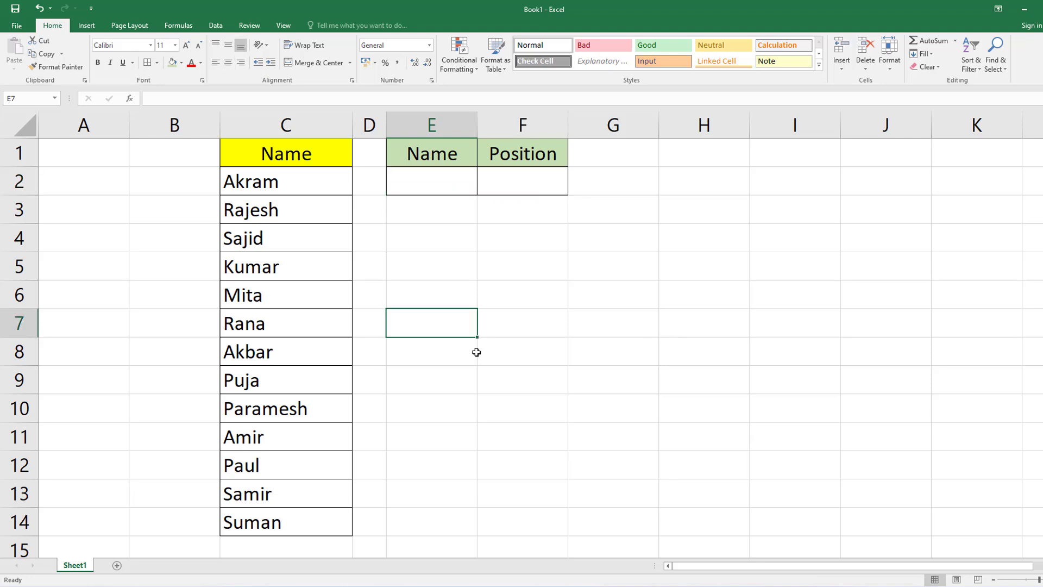
pyautogui.click(487, 325)
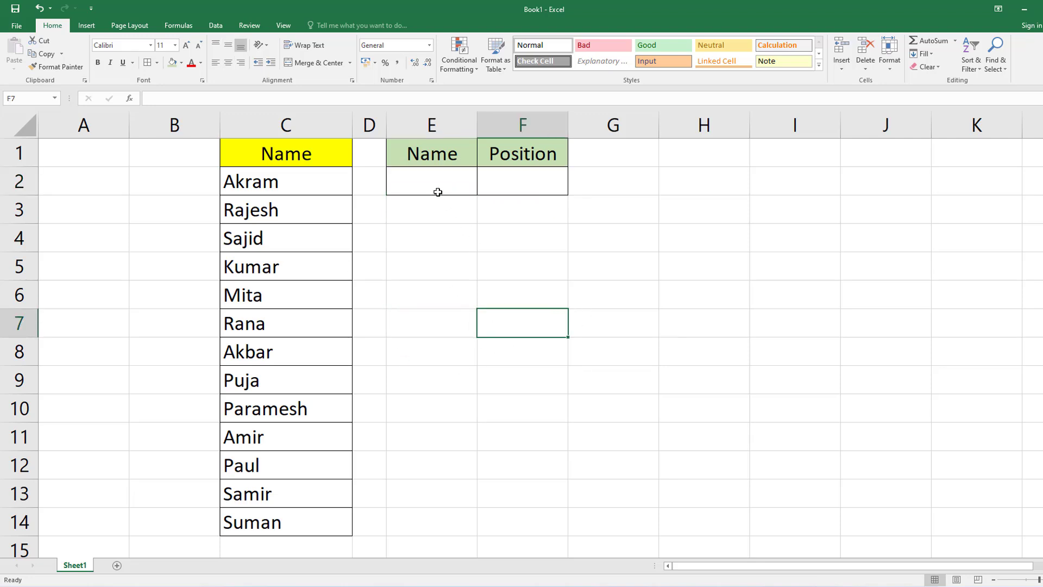
# Enter the formula =MATCH(E2,C2:C14,0) in F2 to find the lookup name's exact-match position in the list.
pyautogui.click(438, 190)
pyautogui.click(517, 185)
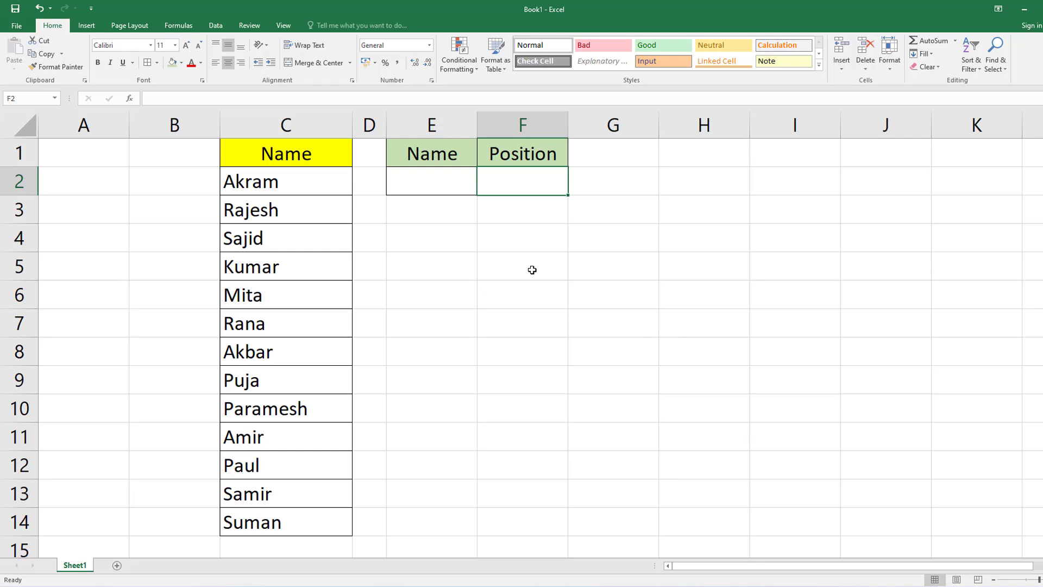
pyautogui.write('=')
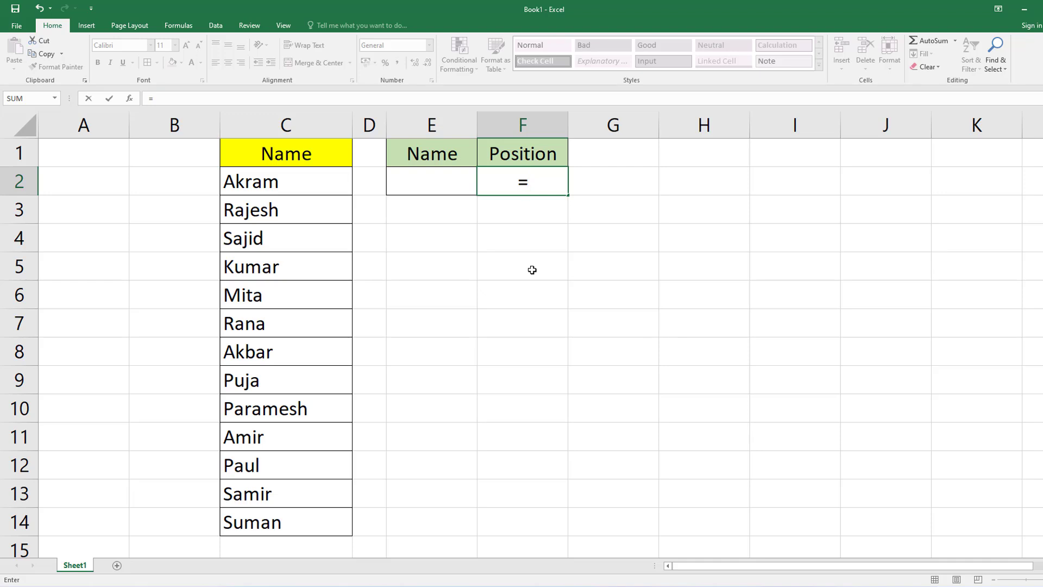
pyautogui.write('ma')
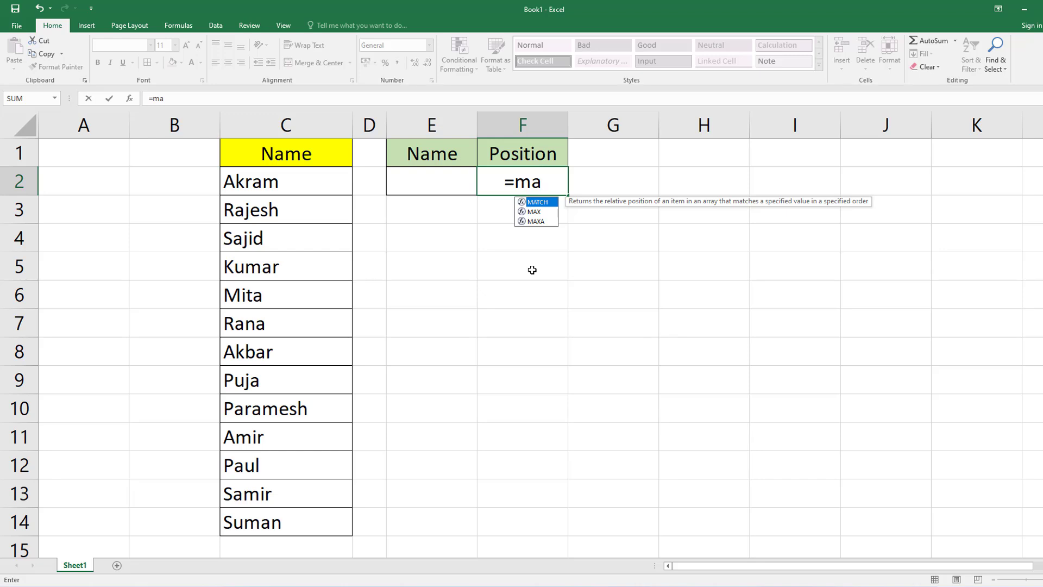
pyautogui.press('Tab')
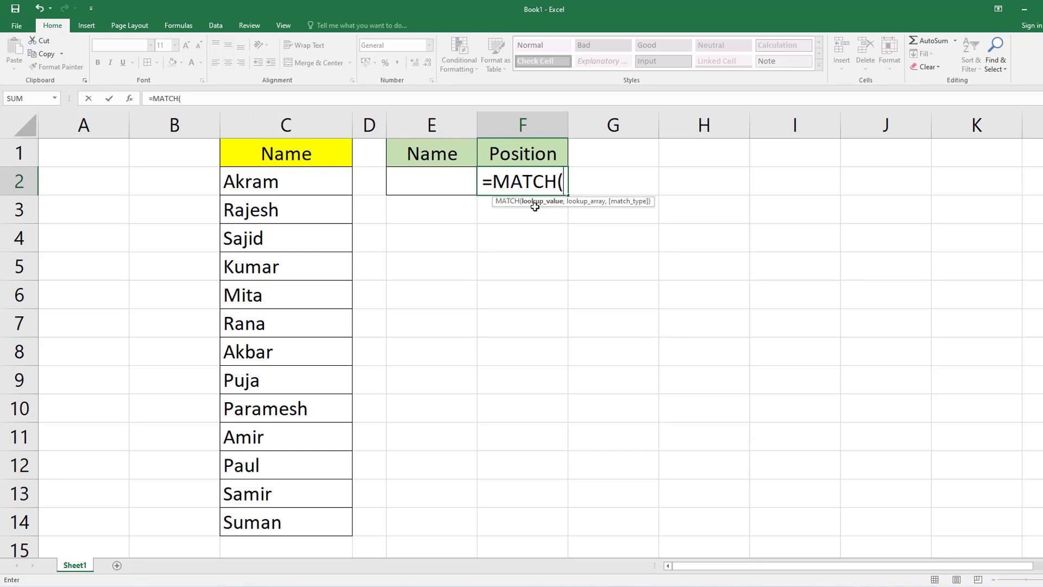
pyautogui.click(432, 184)
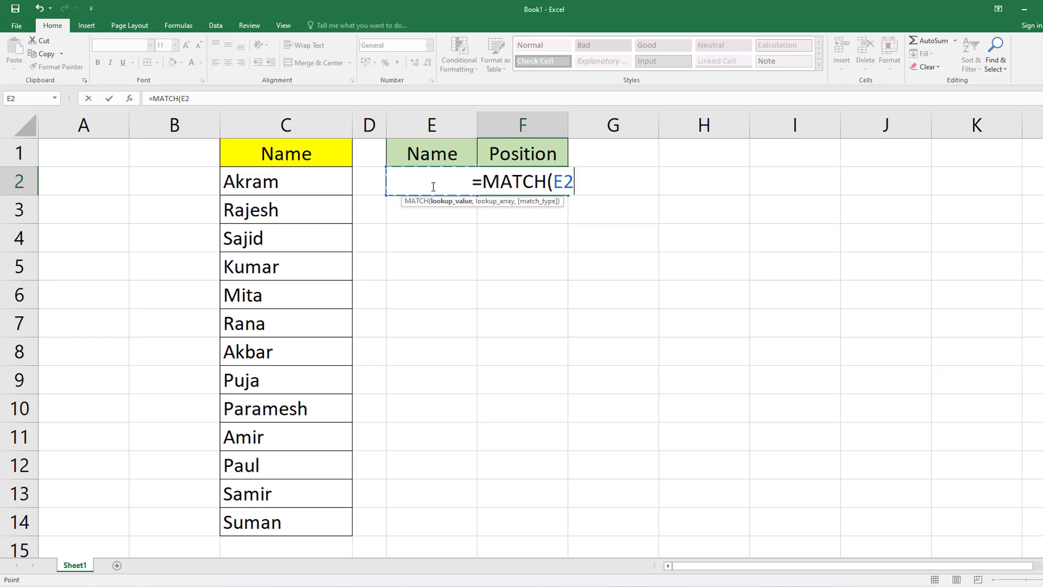
pyautogui.write(',')
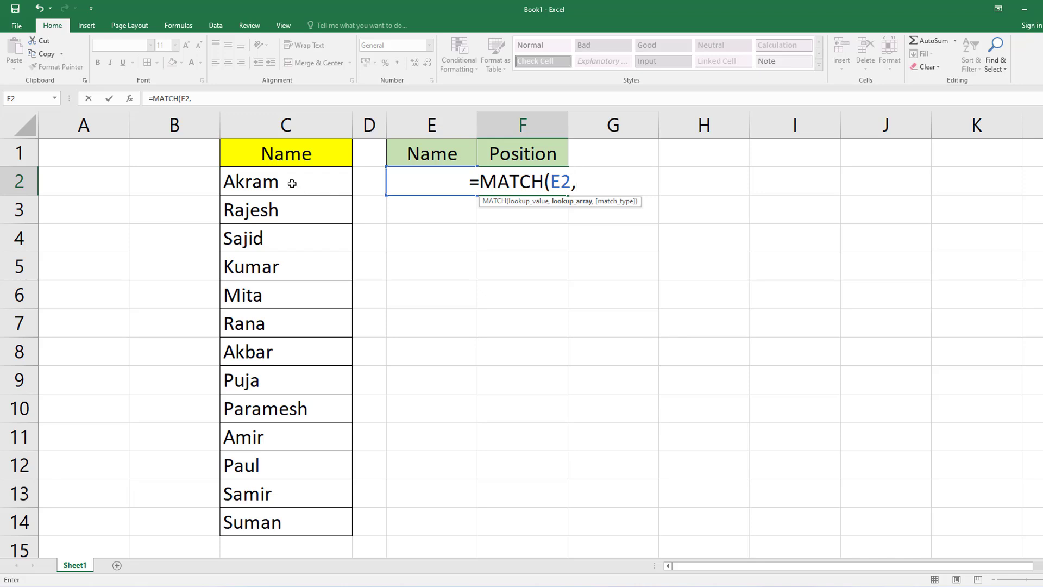
pyautogui.moveTo(291, 183); pyautogui.dragTo(284, 522)
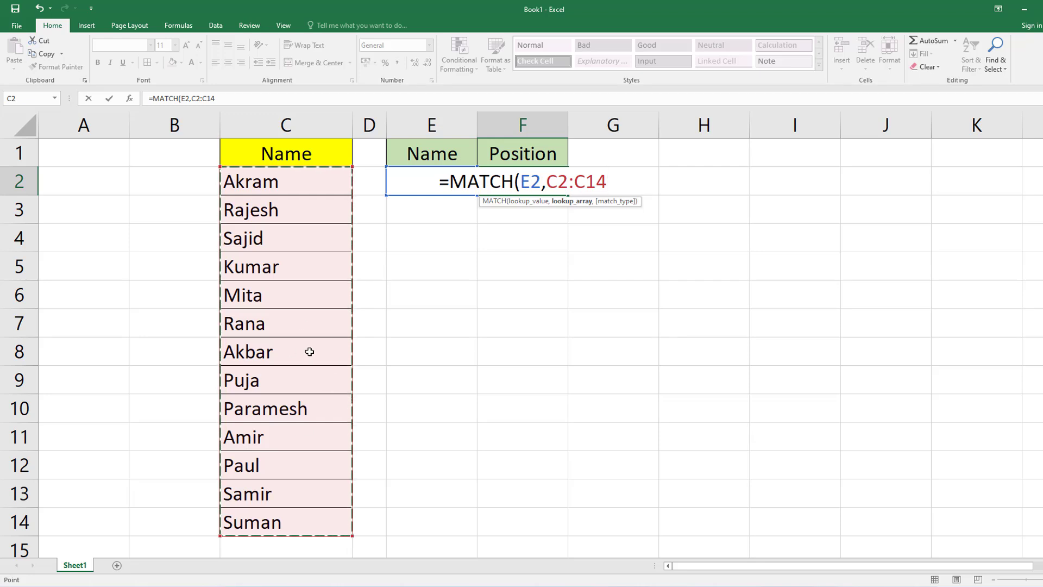
pyautogui.write(',')
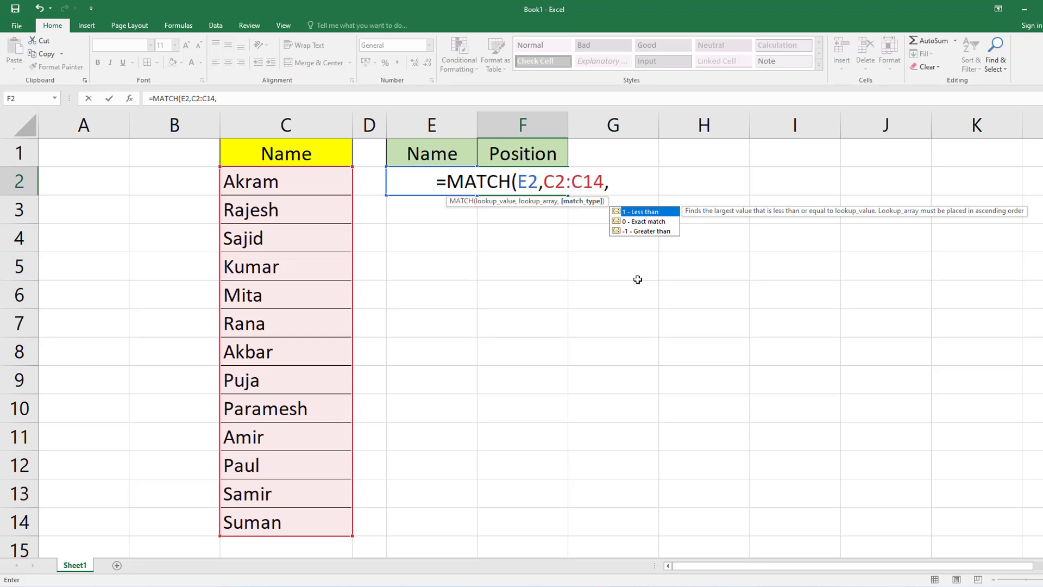
pyautogui.press('Down')
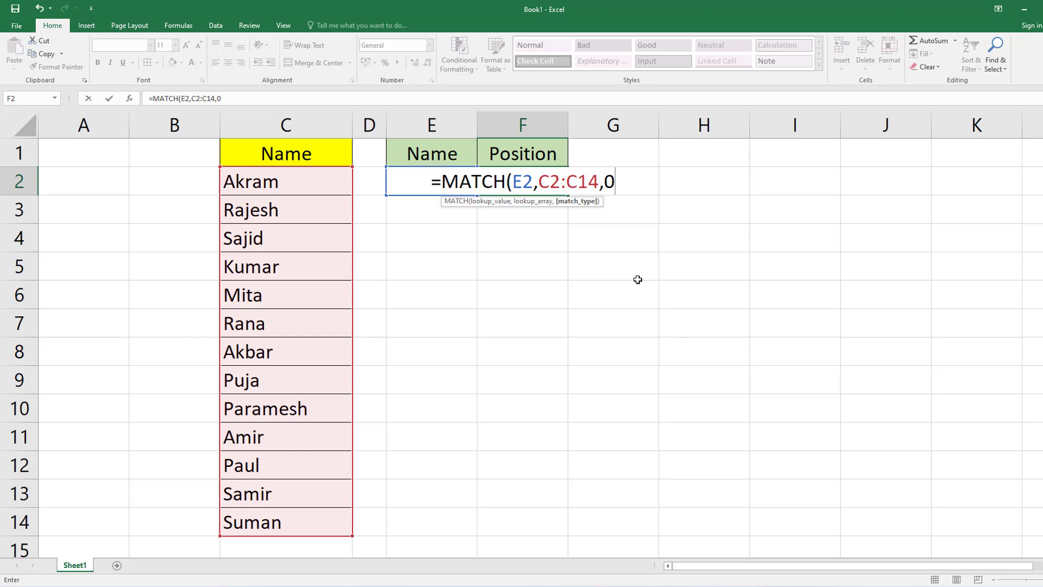
pyautogui.write(')')
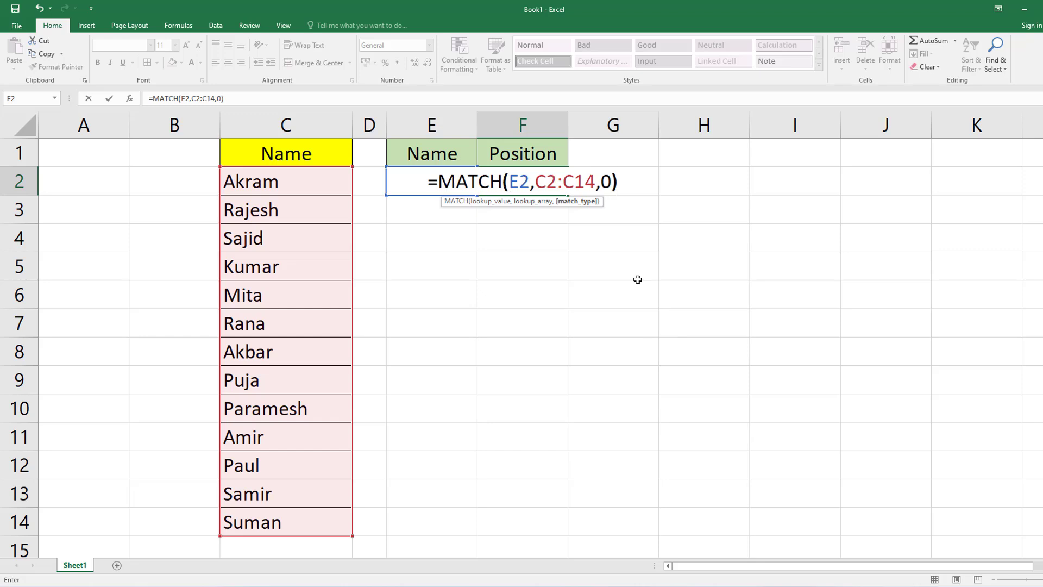
pyautogui.press('Return')
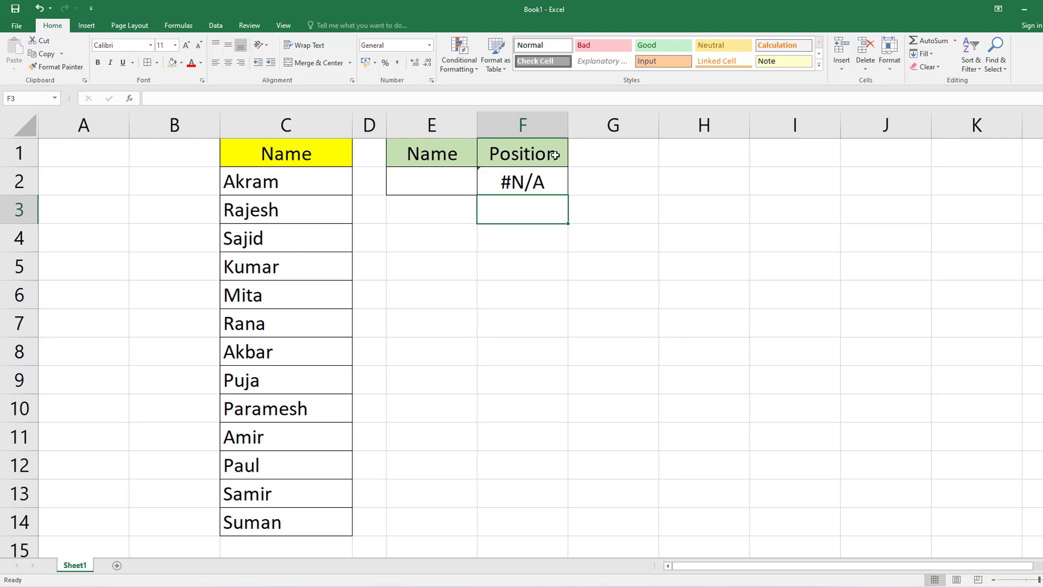
# Enter the name listed in C6 as the lookup name in E2.
pyautogui.click(428, 181)
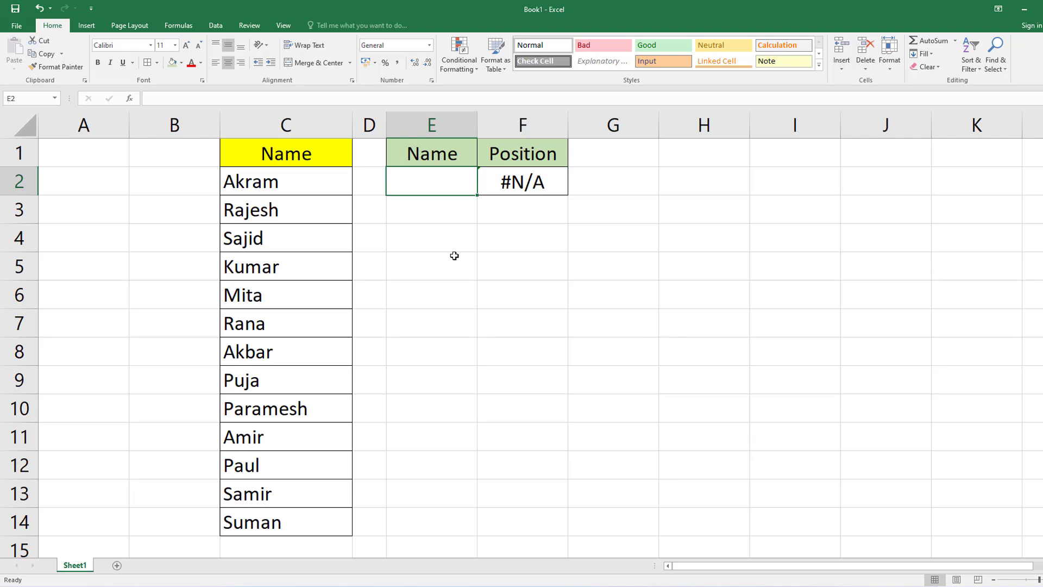
pyautogui.write('Mita')
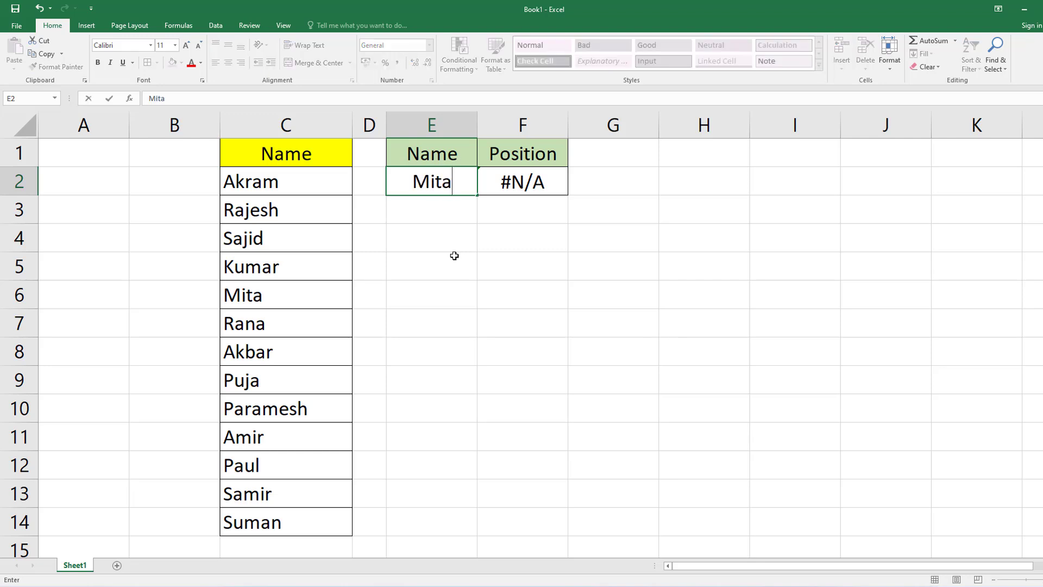
pyautogui.press('Tab')
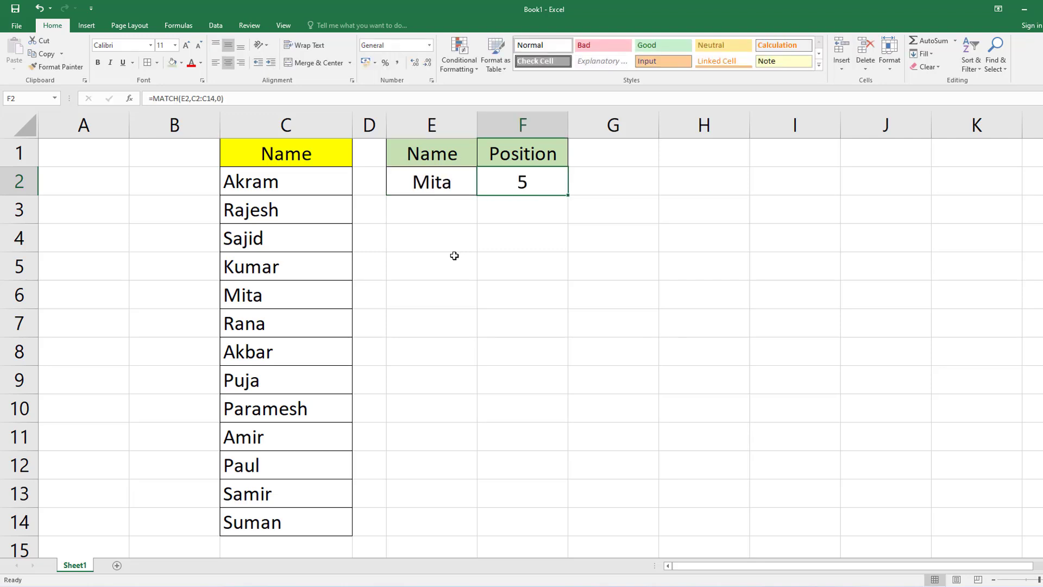
# Verify the position returned in F2 by counting the list entries from C2 down to C6.
pyautogui.click(496, 260)
pyautogui.click(531, 174)
pyautogui.click(272, 187)
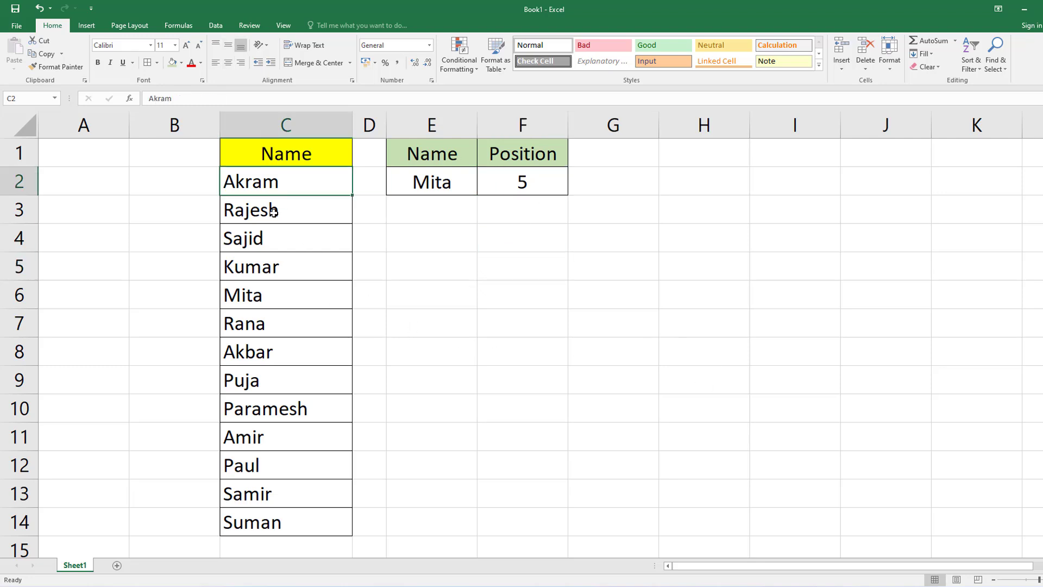
pyautogui.click(273, 212)
pyautogui.click(270, 237)
pyautogui.click(268, 267)
pyautogui.click(261, 295)
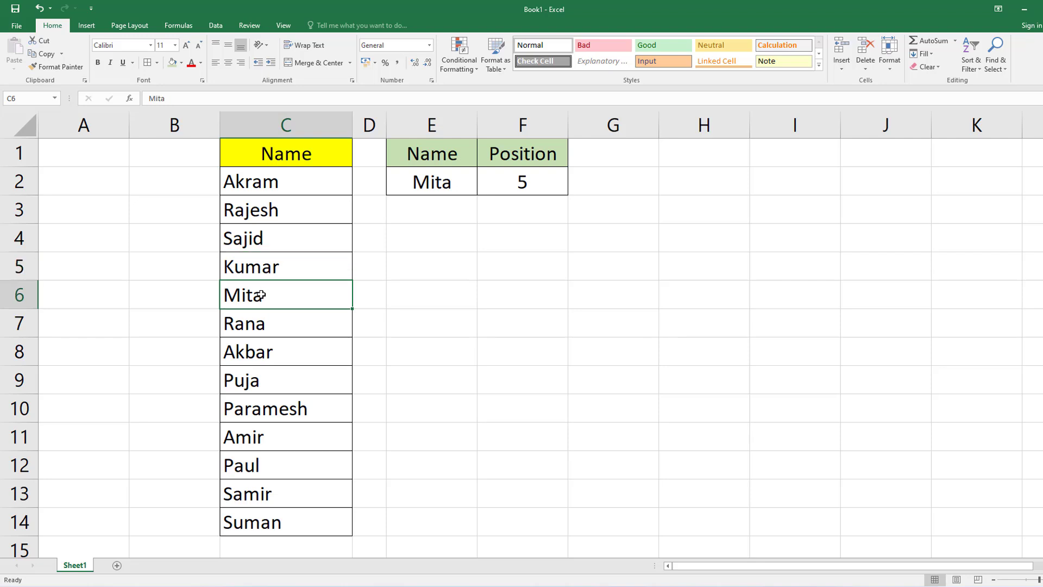
pyautogui.click(533, 185)
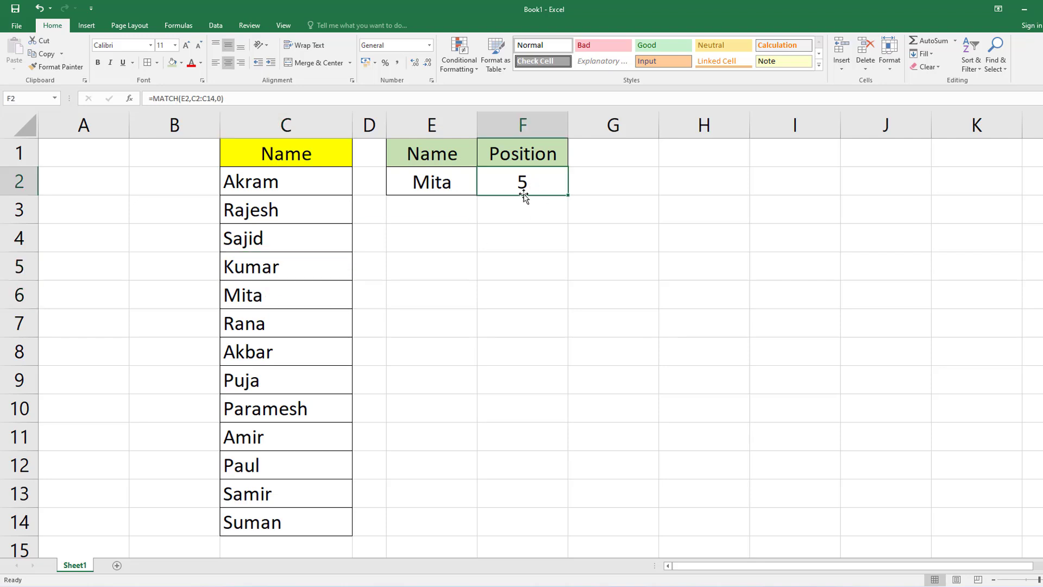
# Replace the lookup name in E2 with the name listed in C13 and check its position in F2.
pyautogui.click(440, 180)
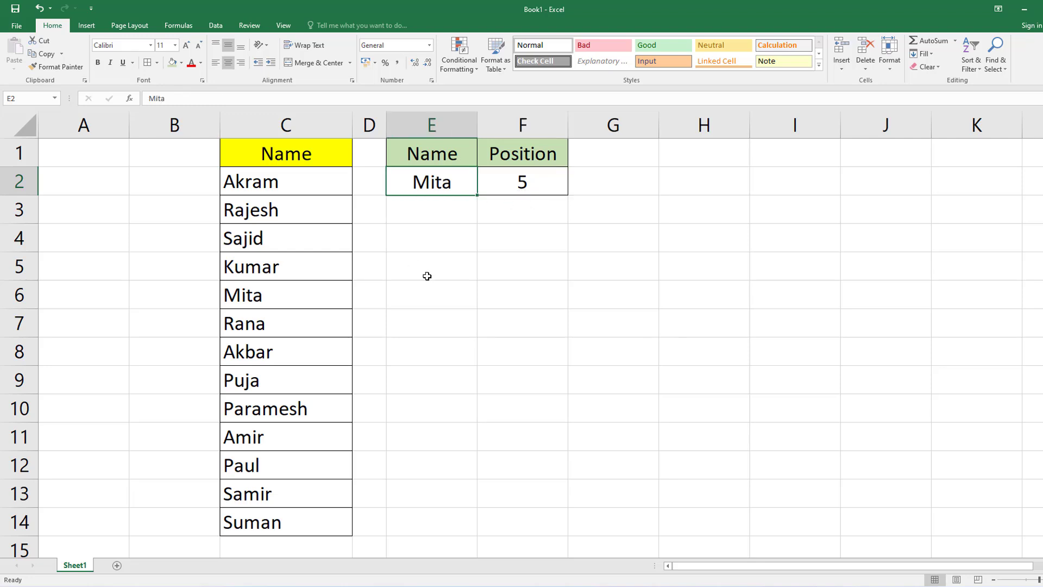
pyautogui.write('Samir')
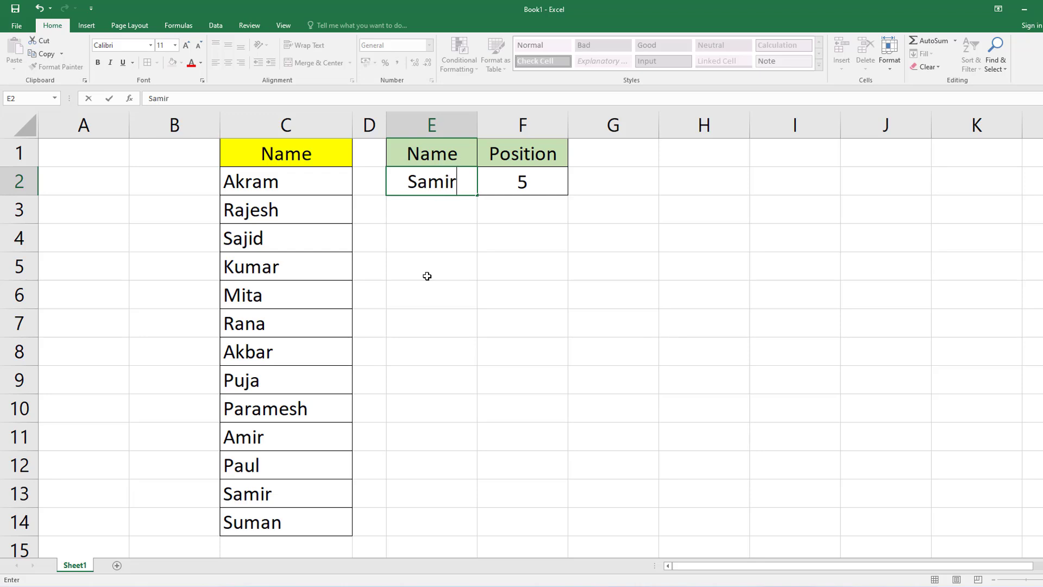
pyautogui.press('Return')
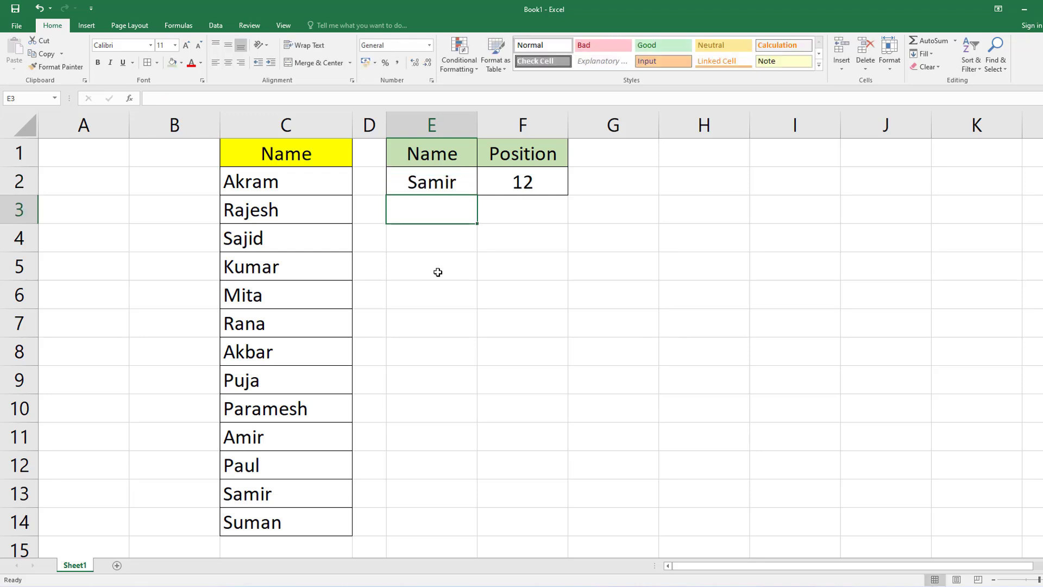
pyautogui.click(543, 182)
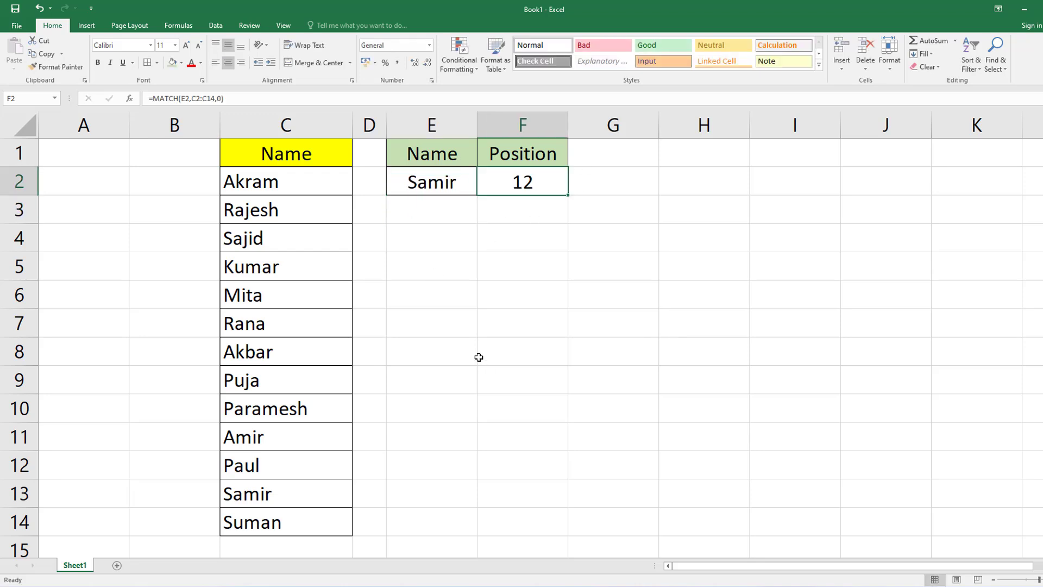
# Change the lookup name in E2 to the first name in the list, from C2.
pyautogui.click(446, 182)
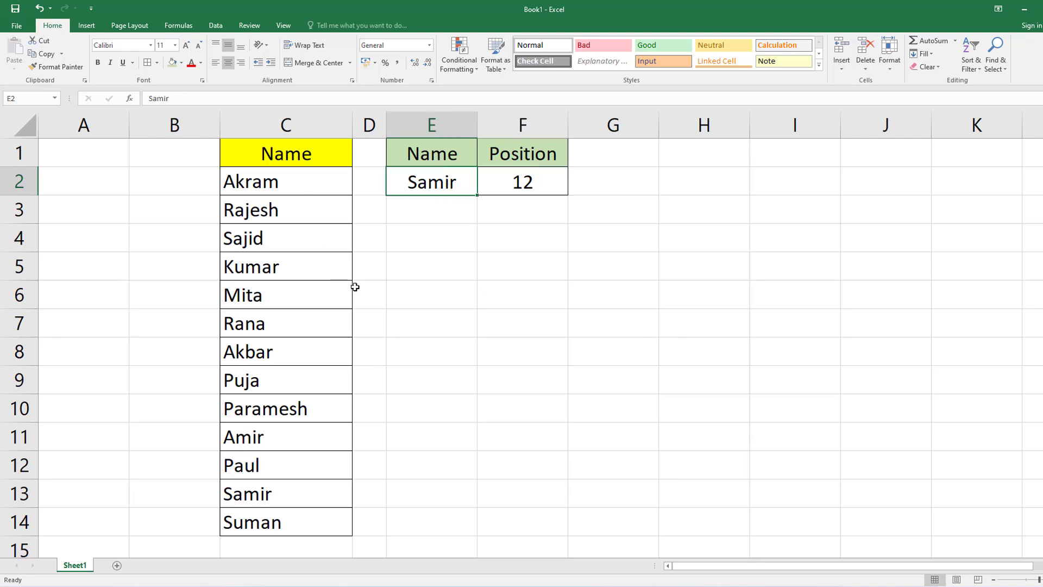
pyautogui.write('A')
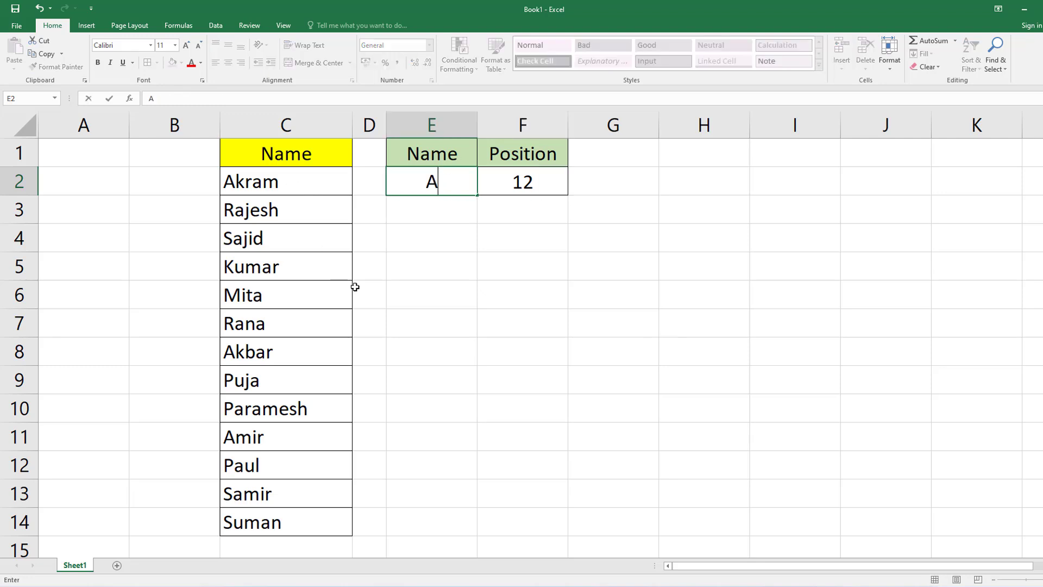
pyautogui.write('kram')
pyautogui.hotkey('ctrl', 'Return')
pyautogui.press('Tab')
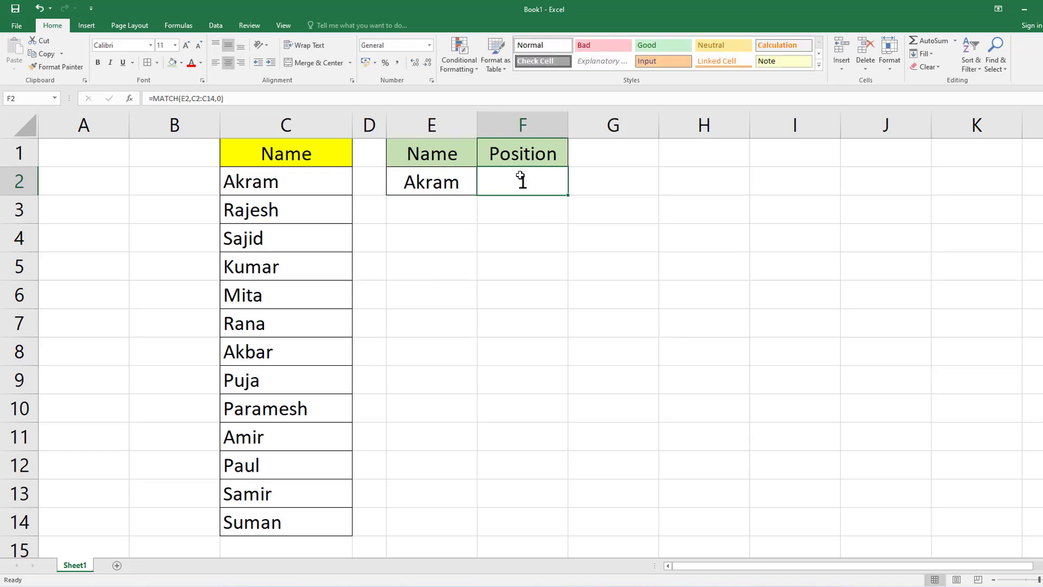
# Change the lookup name in E2 to the name listed in C5.
pyautogui.click(430, 184)
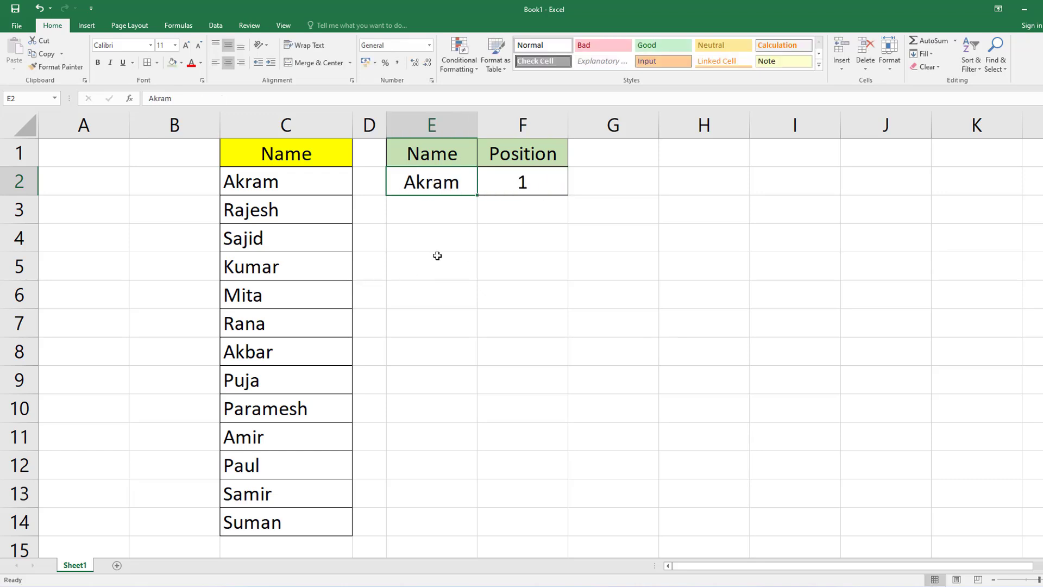
pyautogui.write('Kumar')
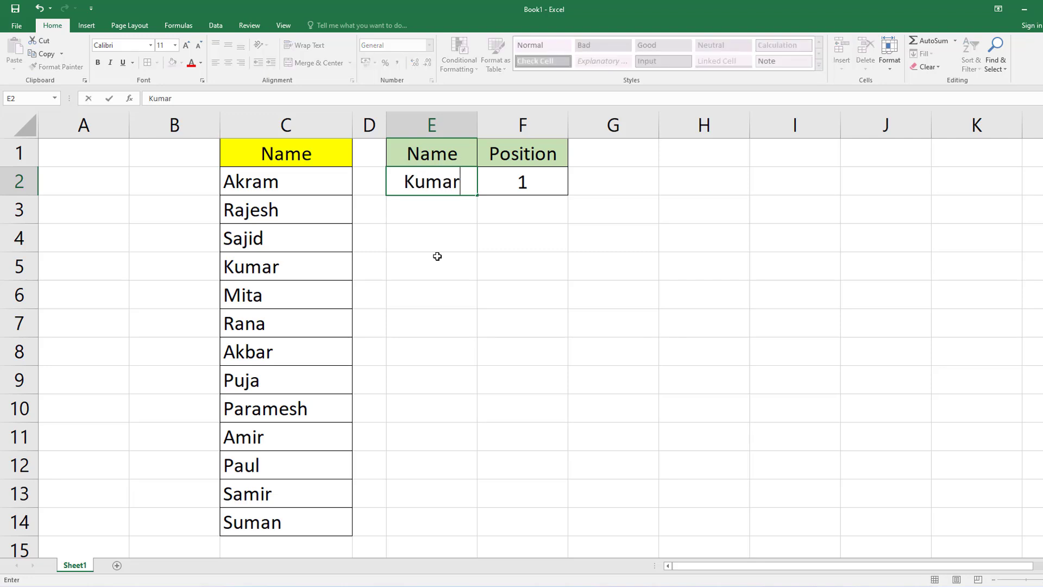
pyautogui.press('Tab')
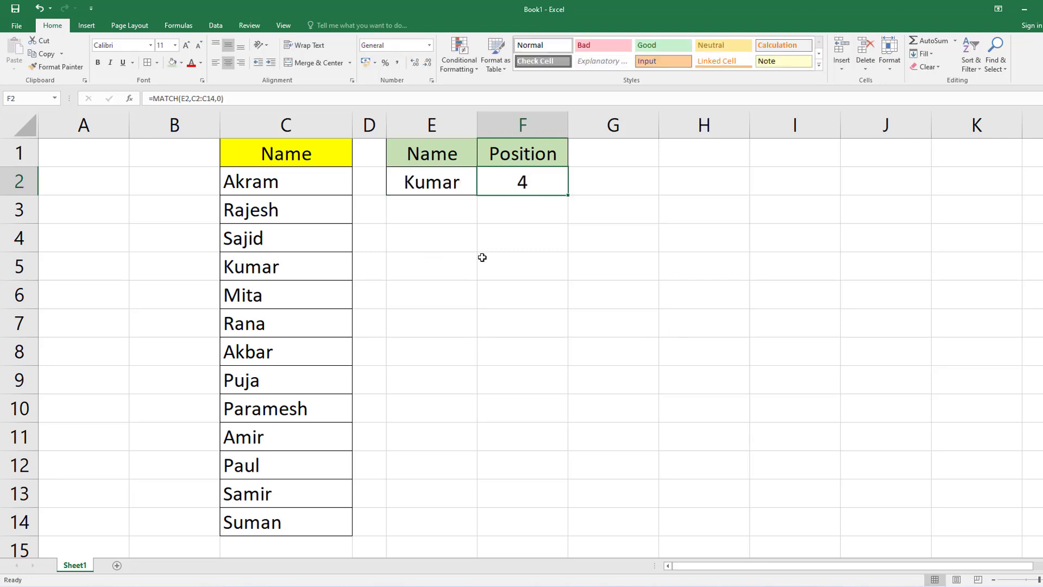
# Test case sensitivity by entering the name from C2 in all lowercase letters as the lookup name in E2.
pyautogui.click(434, 185)
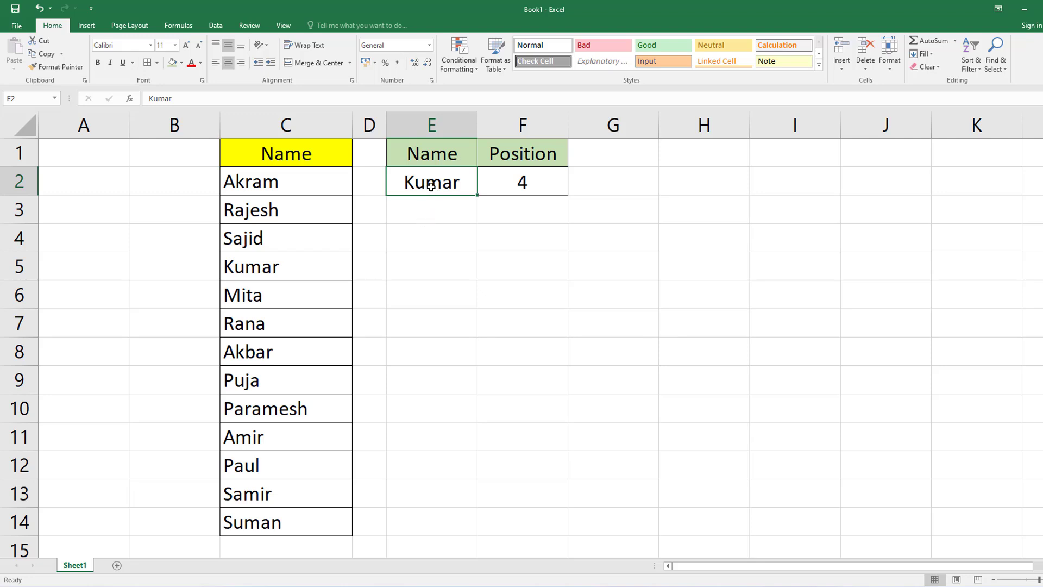
pyautogui.write('a')
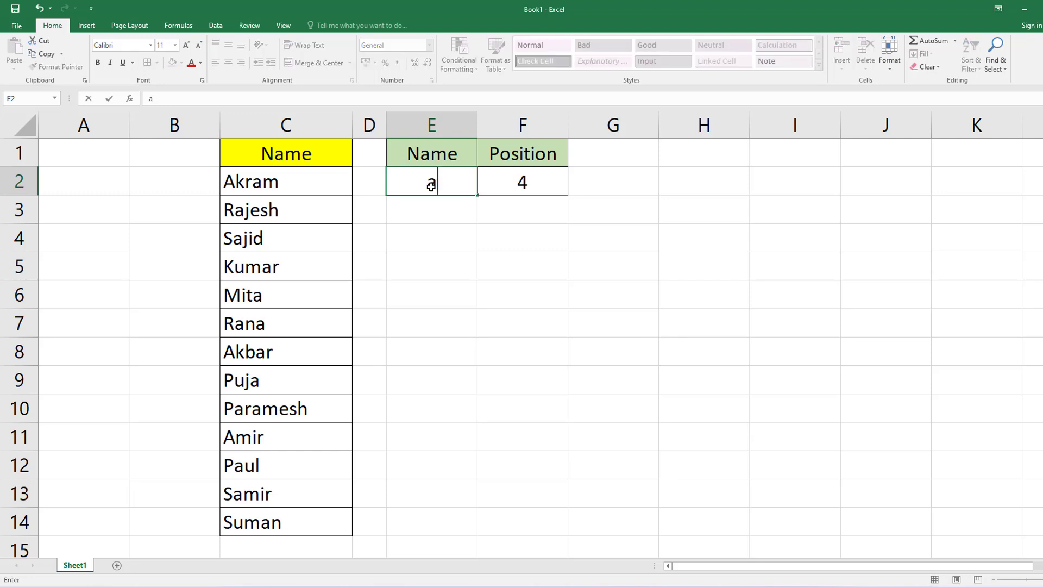
pyautogui.write('kram')
pyautogui.press('Return')
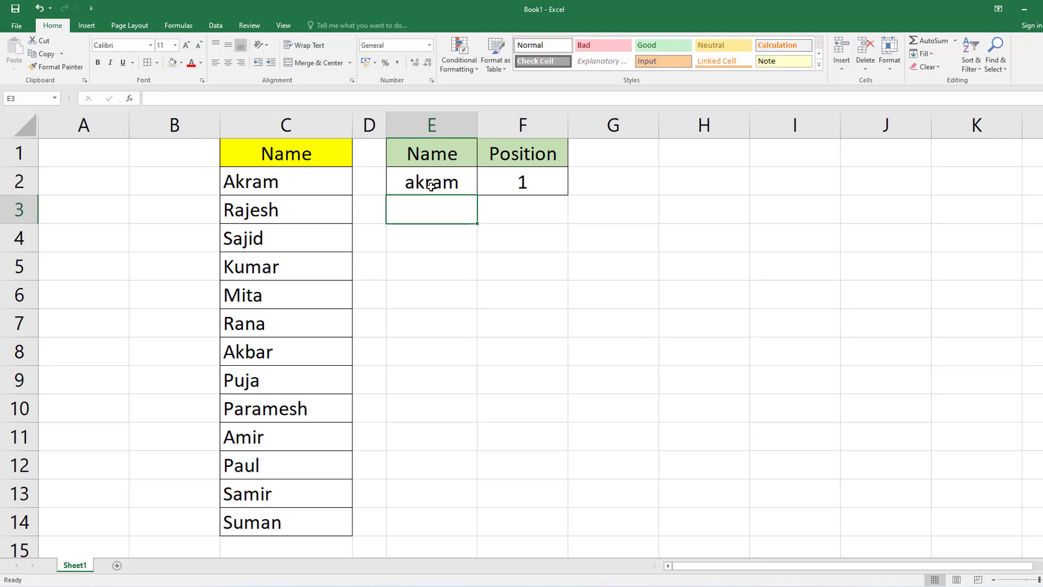